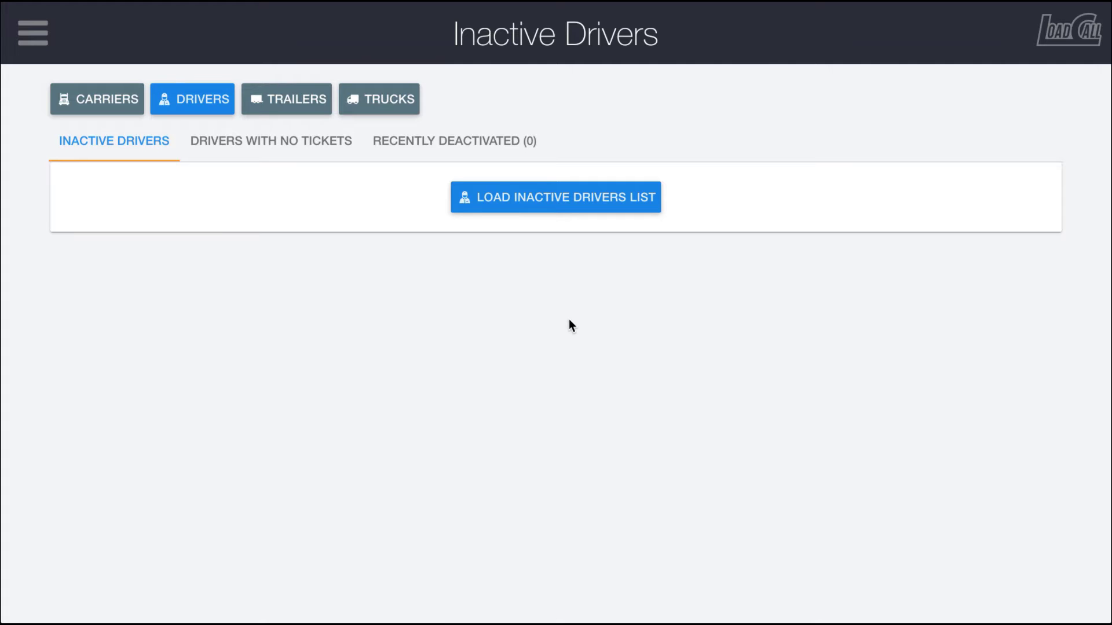
left_click(303, 142)
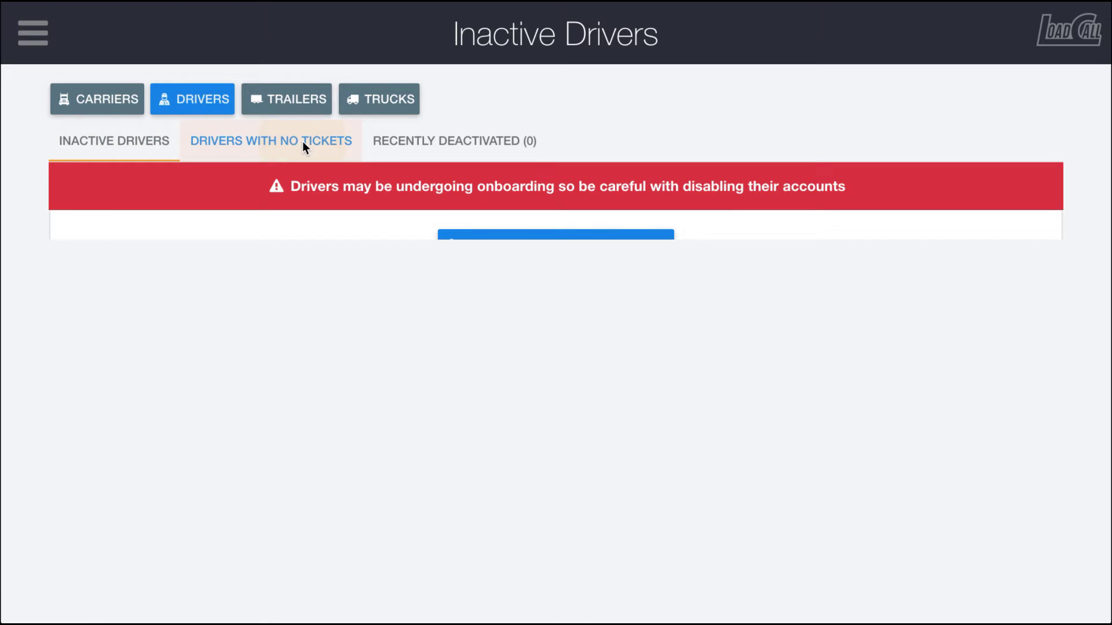
left_click(436, 144)
left_click(77, 144)
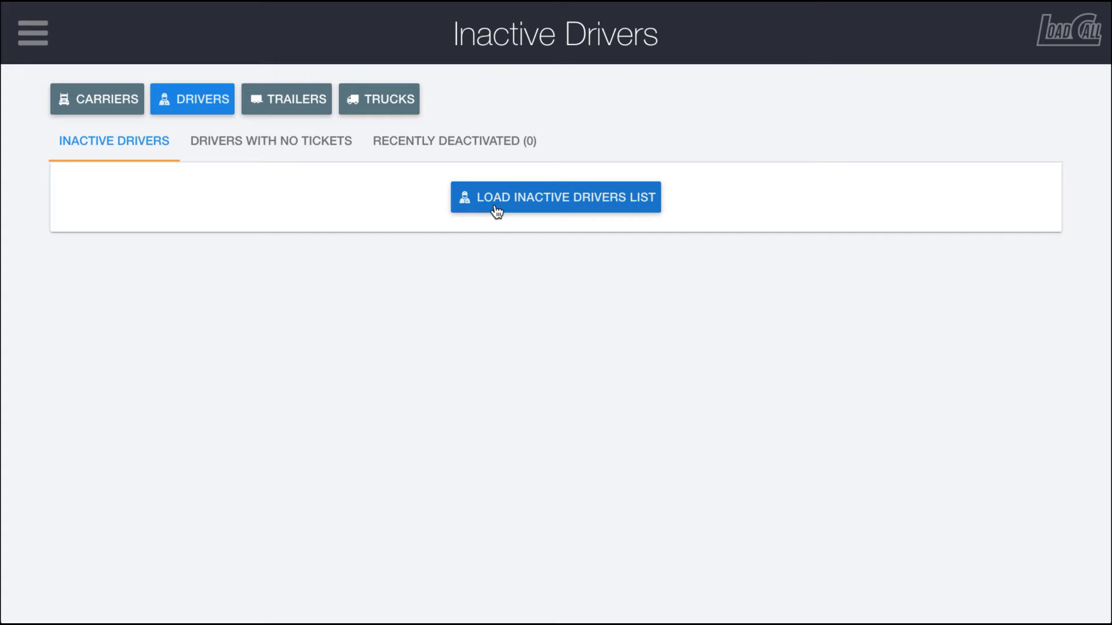
left_click(560, 204)
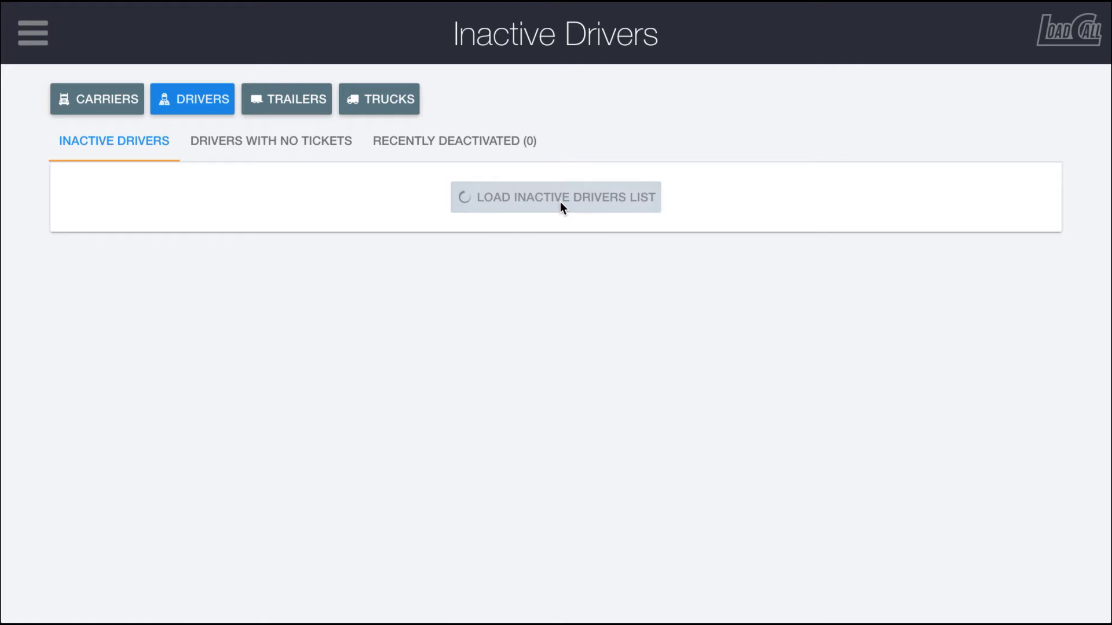
left_click(269, 146)
left_click(484, 251)
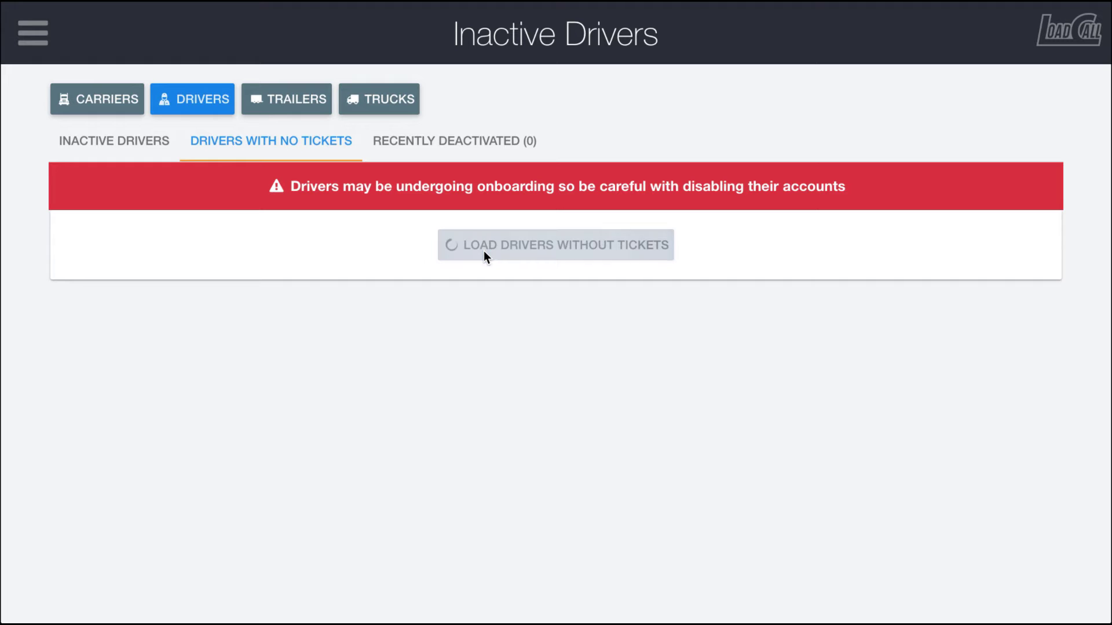
left_click(471, 136)
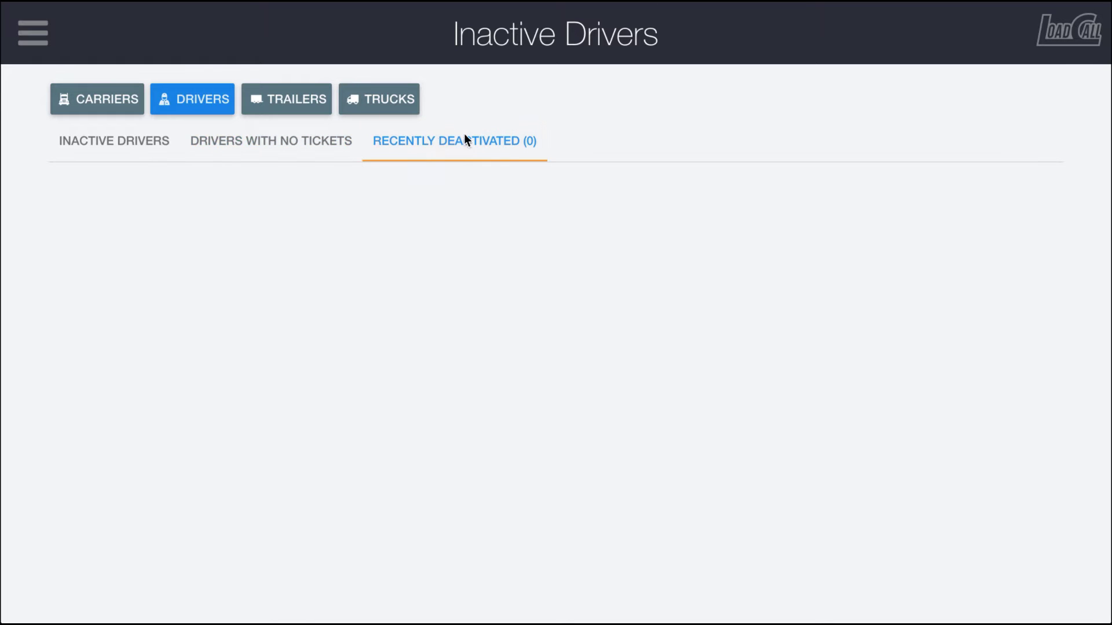
left_click(296, 139)
left_click(131, 126)
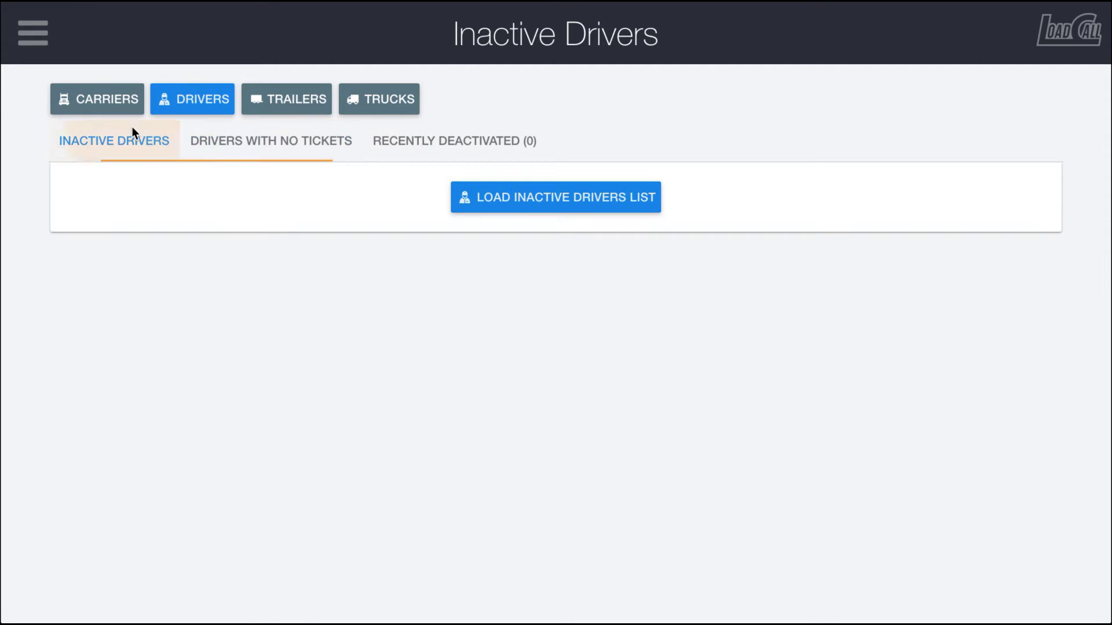
- Load the inactive trailers list and show the trailers with no tickets
left_click(297, 108)
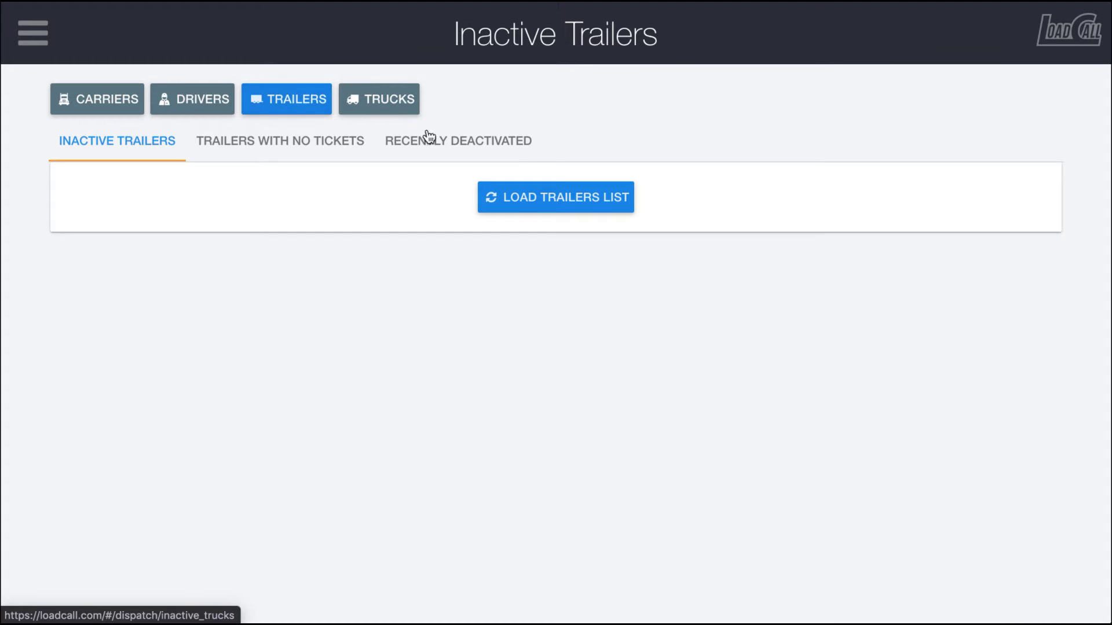
left_click(564, 199)
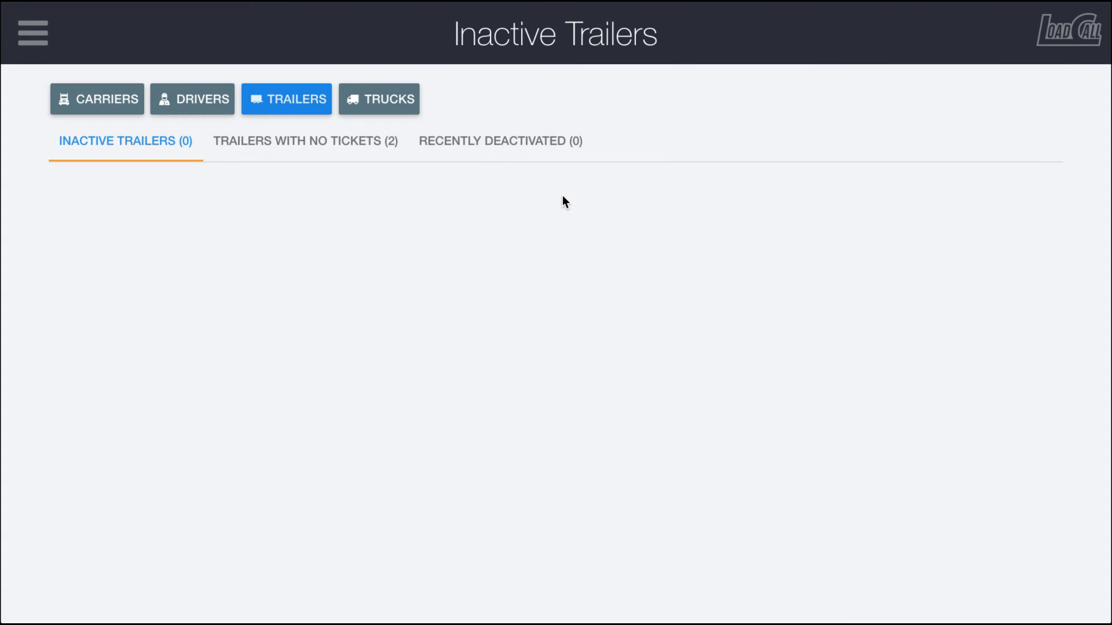
left_click(241, 141)
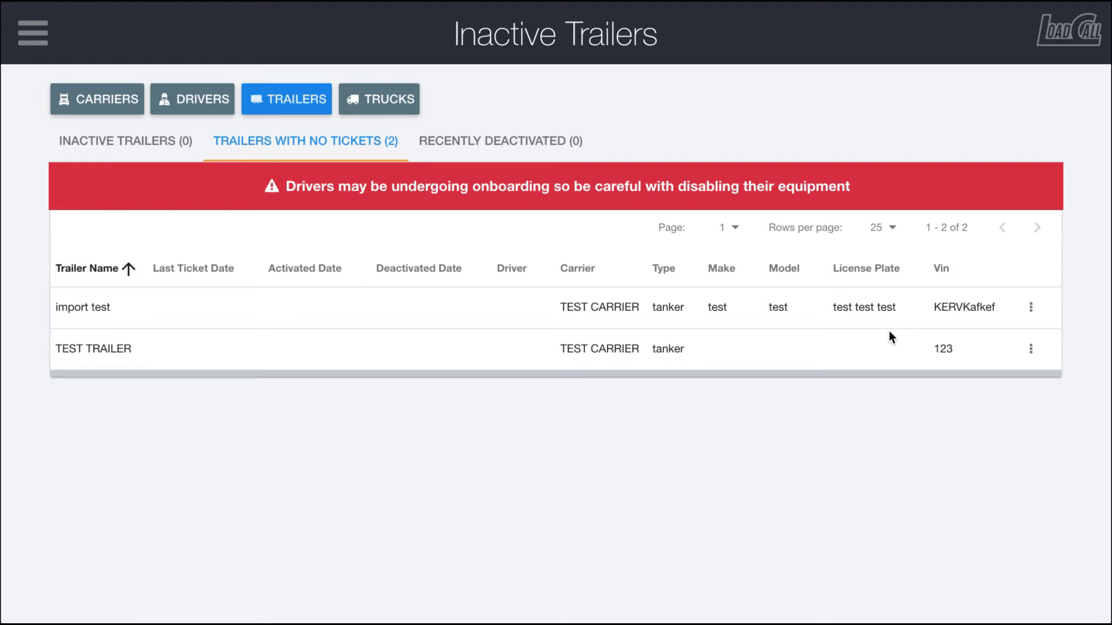
- Check the import test trailer's details and its last ticket
left_click(1041, 308)
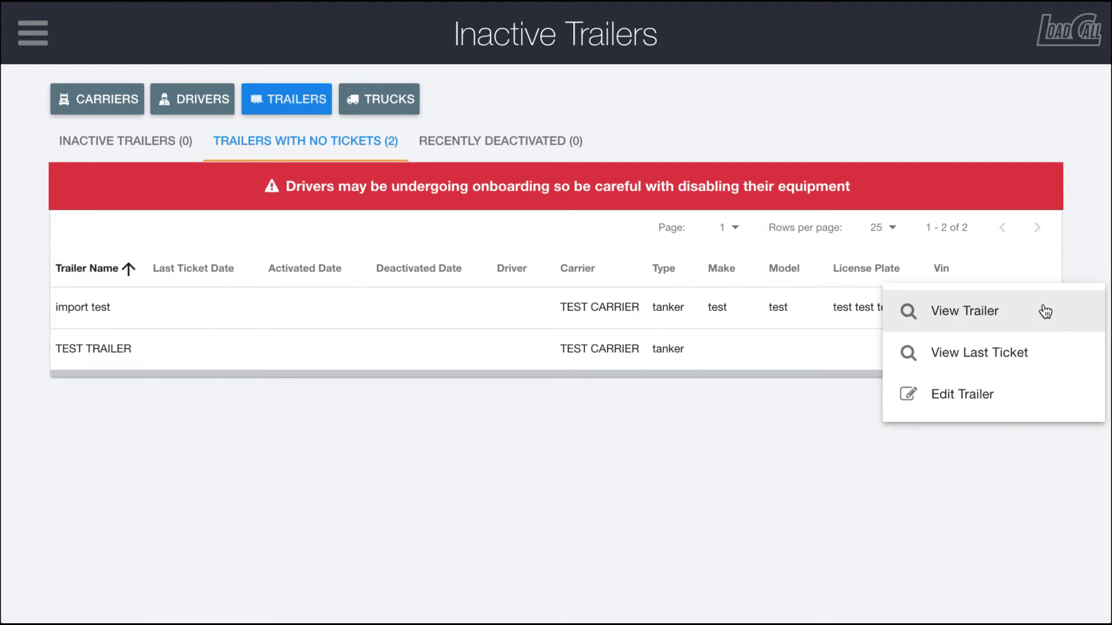
left_click(955, 309)
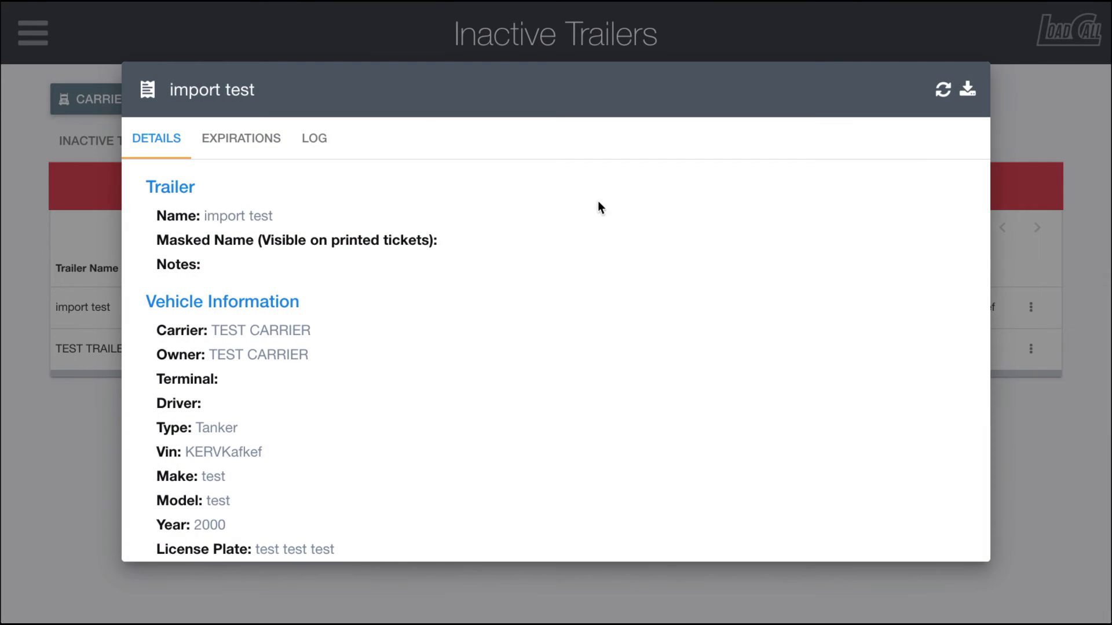
left_click(1000, 355)
left_click(1031, 307)
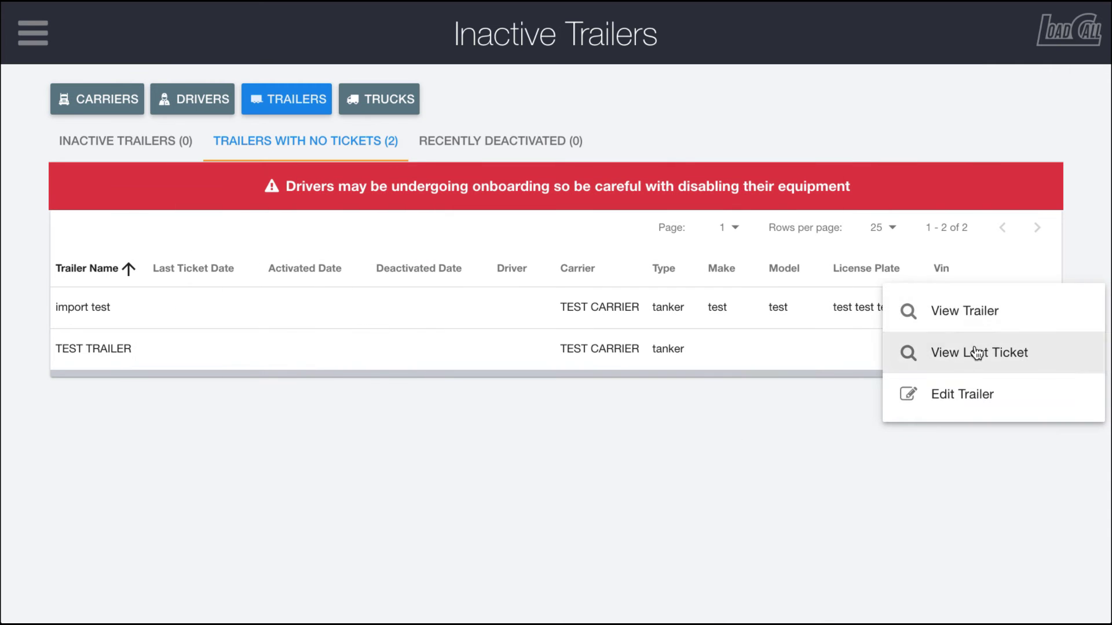
left_click(977, 353)
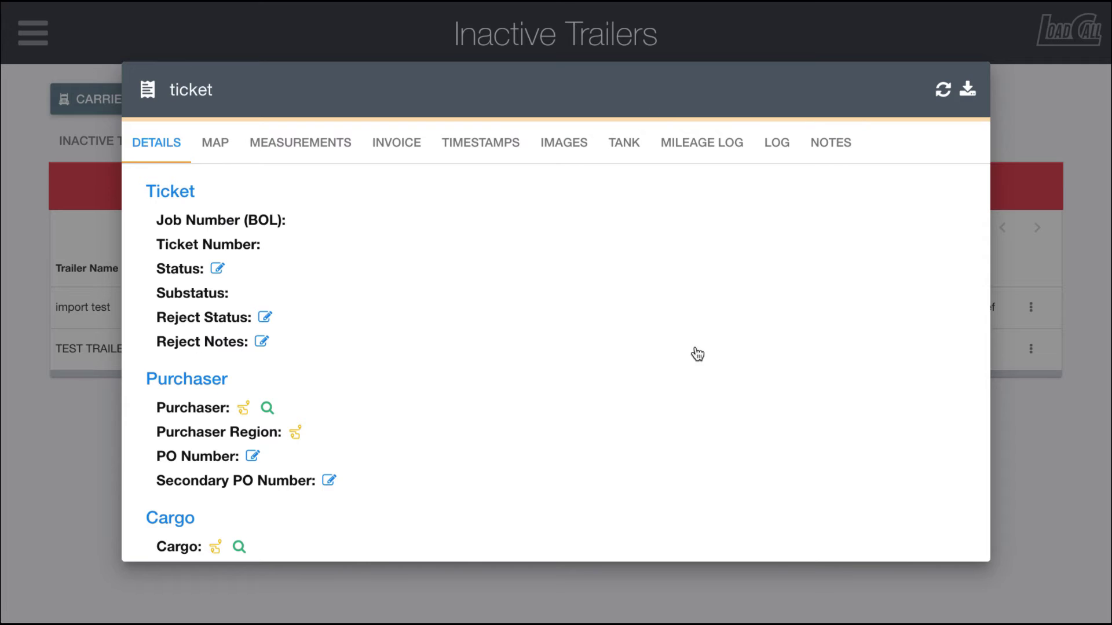
left_click(1038, 284)
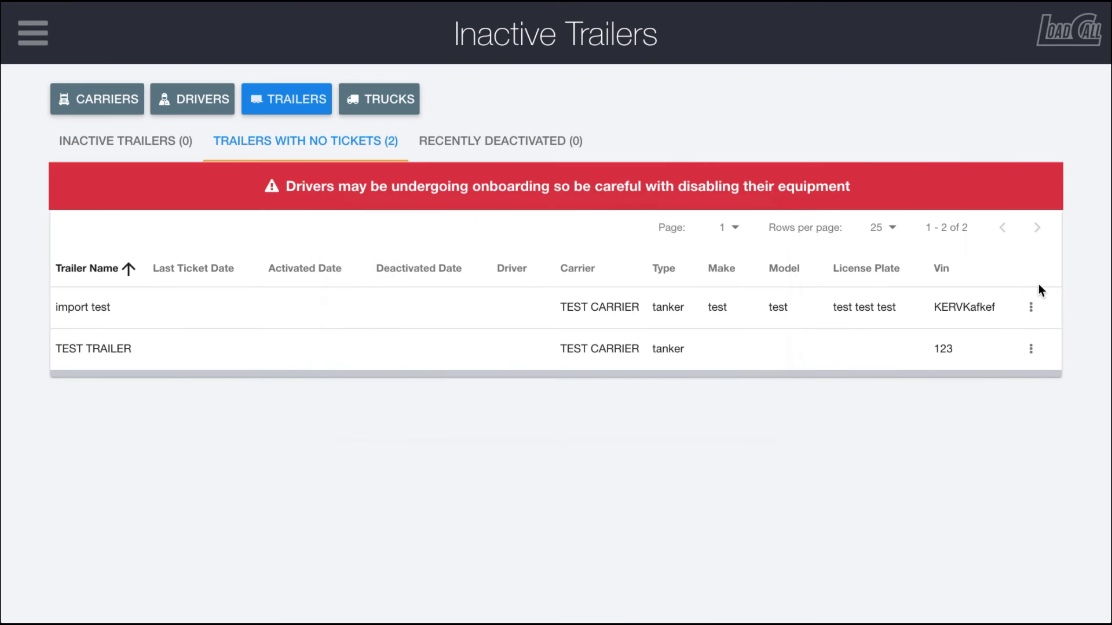
left_click(1031, 313)
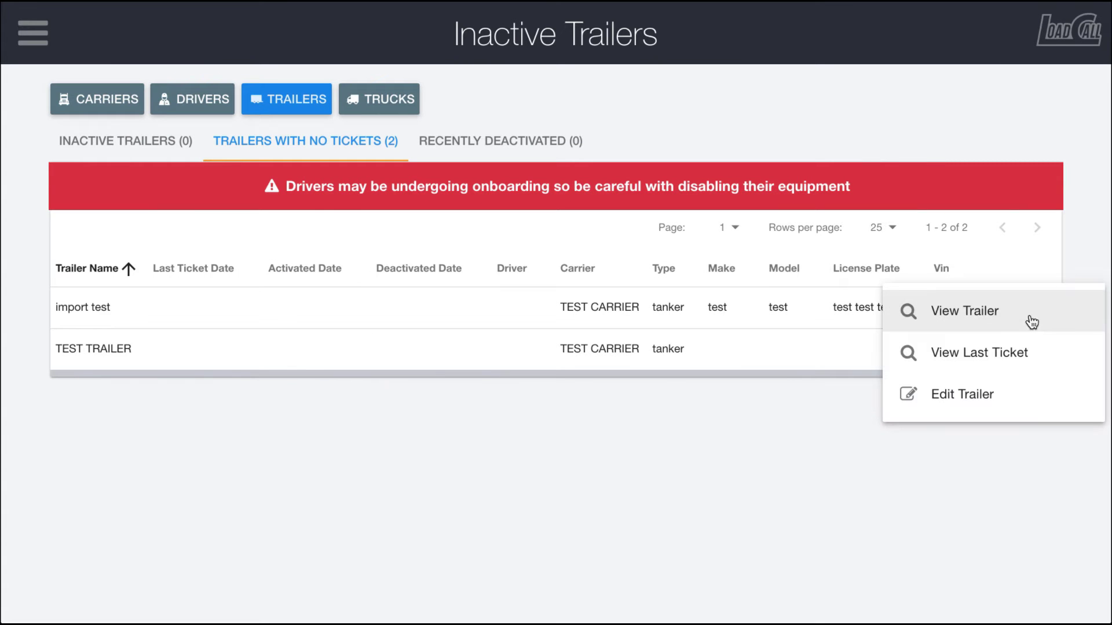
- Leave import test active, deactivate TEST TRAILER as of 1 Jan 2021, and view Recently Deactivated
left_click(965, 398)
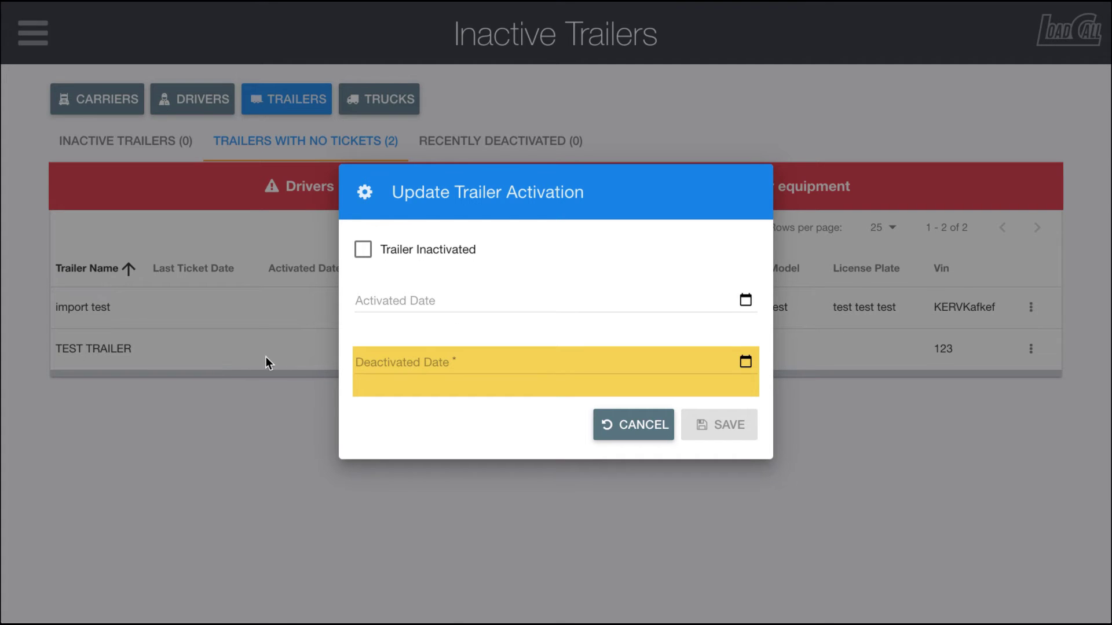
left_click(656, 425)
left_click(1031, 349)
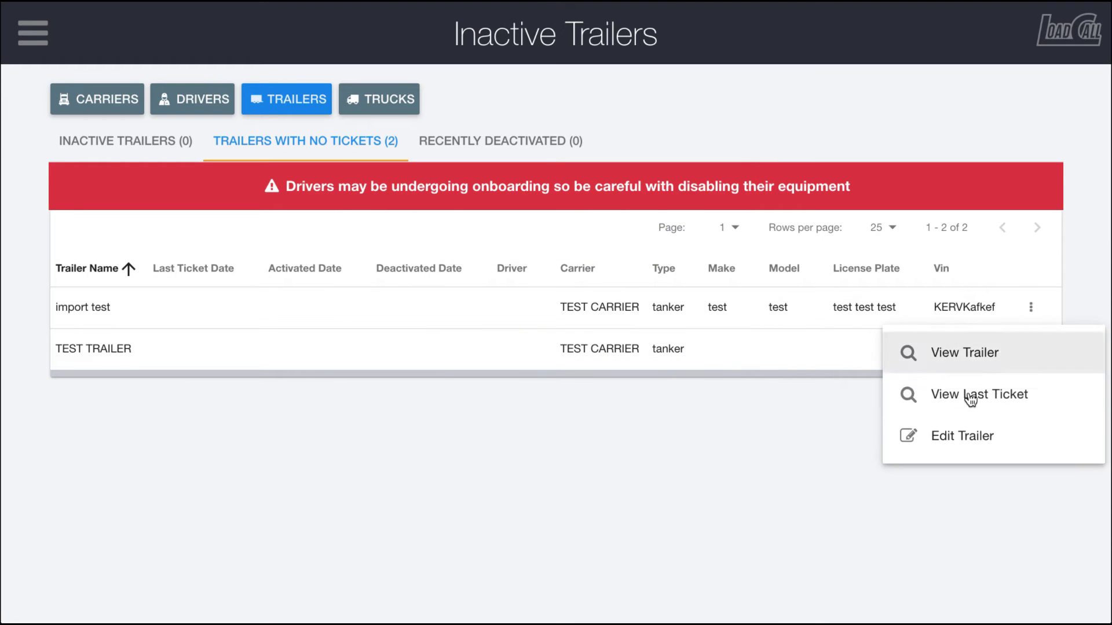
left_click(957, 438)
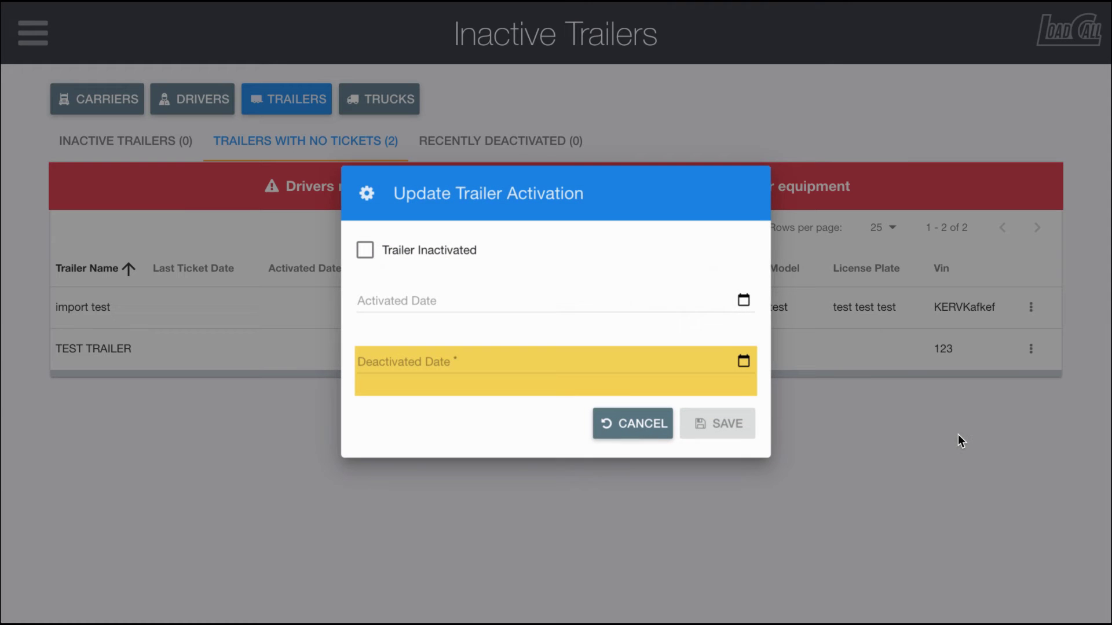
left_click(362, 252)
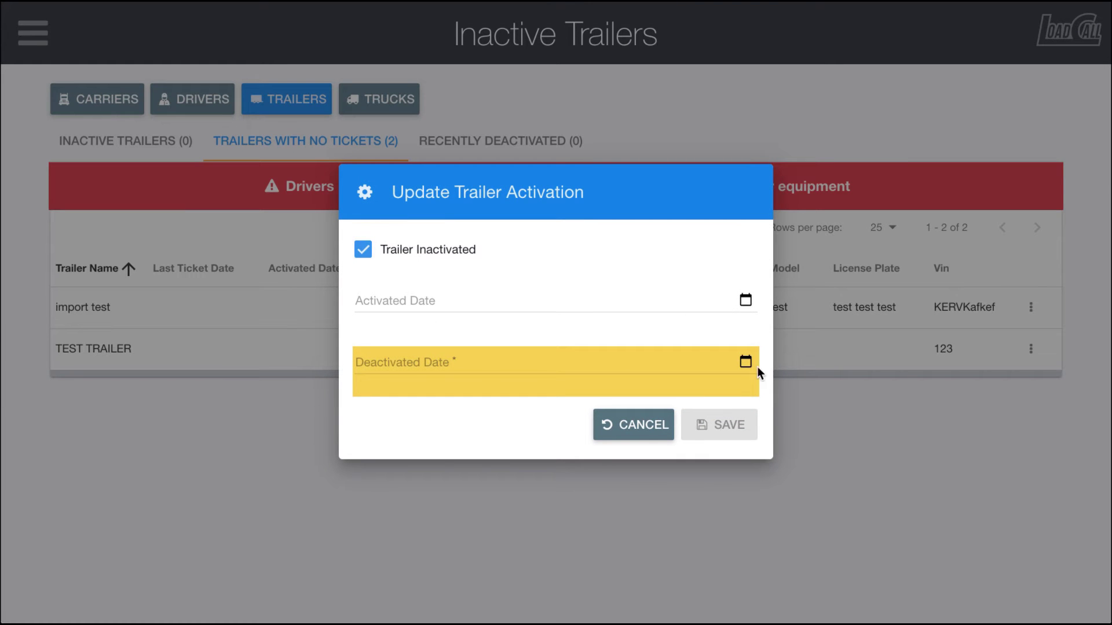
left_click(747, 362)
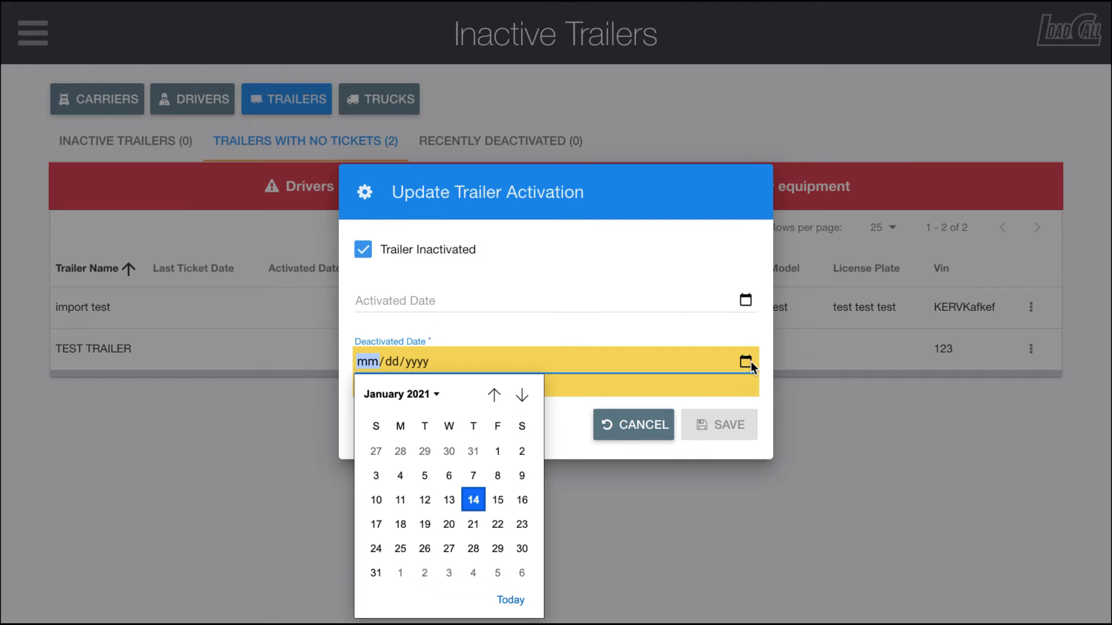
left_click(499, 459)
left_click(753, 428)
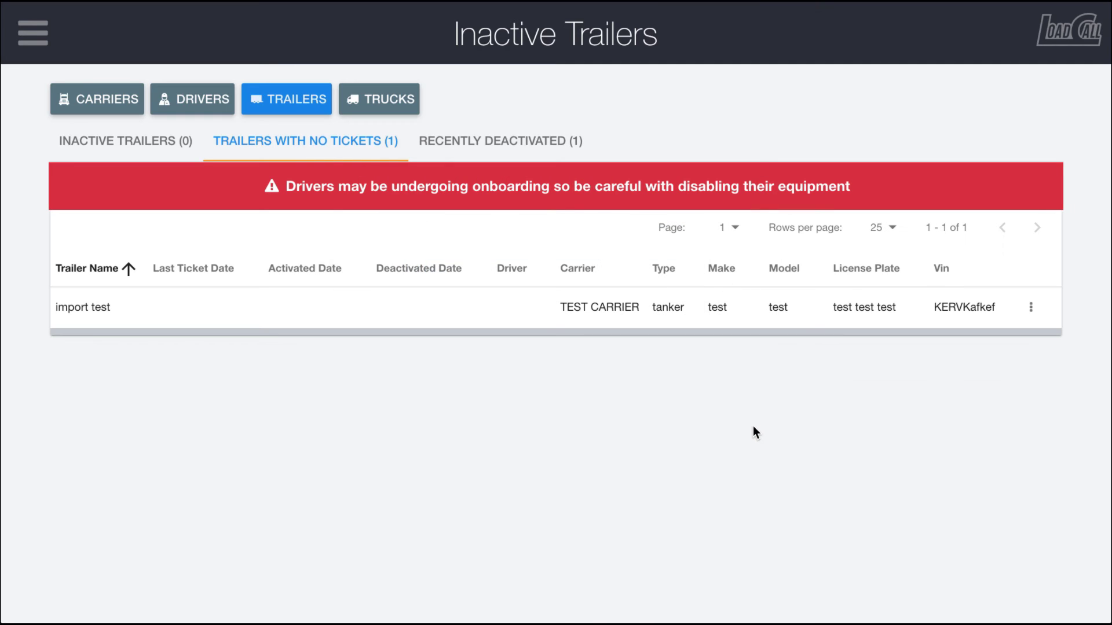
left_click(467, 154)
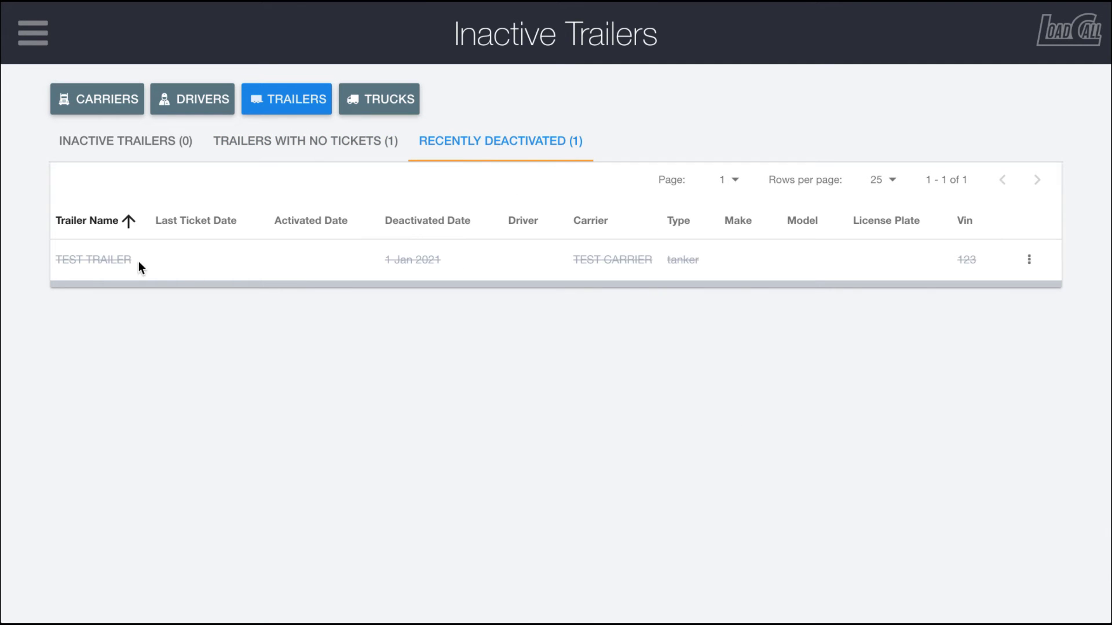
- Load the inactive trucks list and show the three trucks with no tickets
left_click(390, 99)
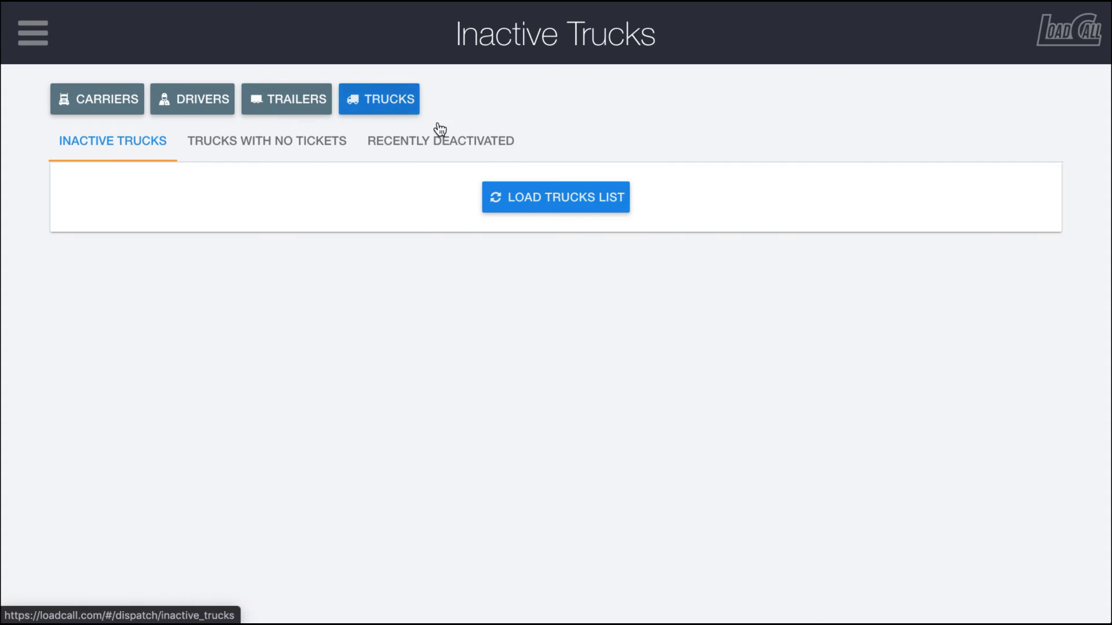
left_click(557, 200)
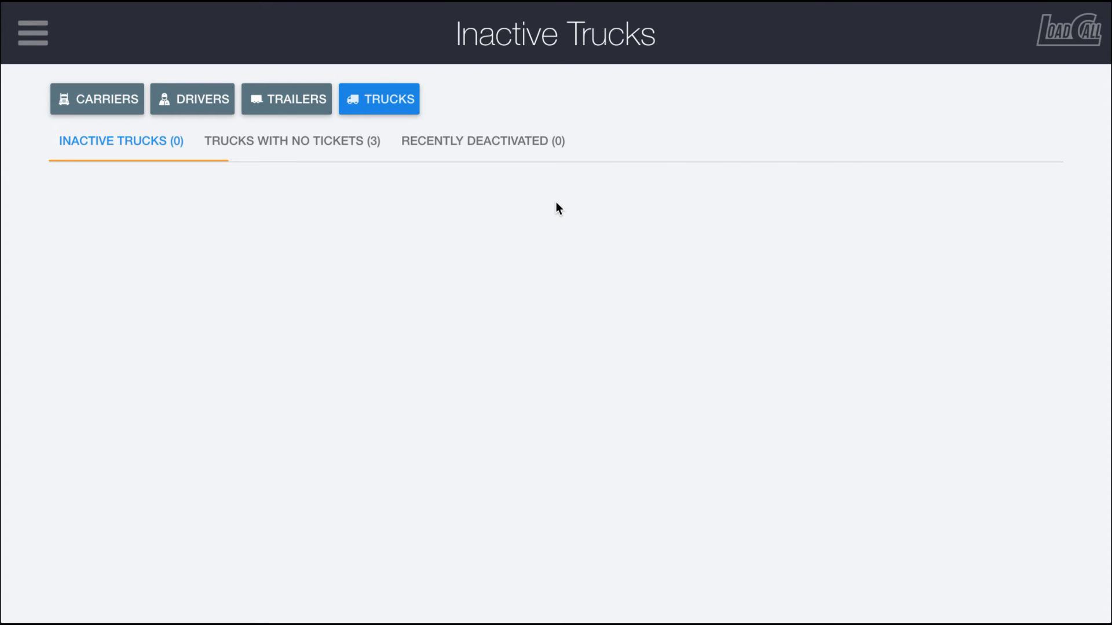
left_click(297, 145)
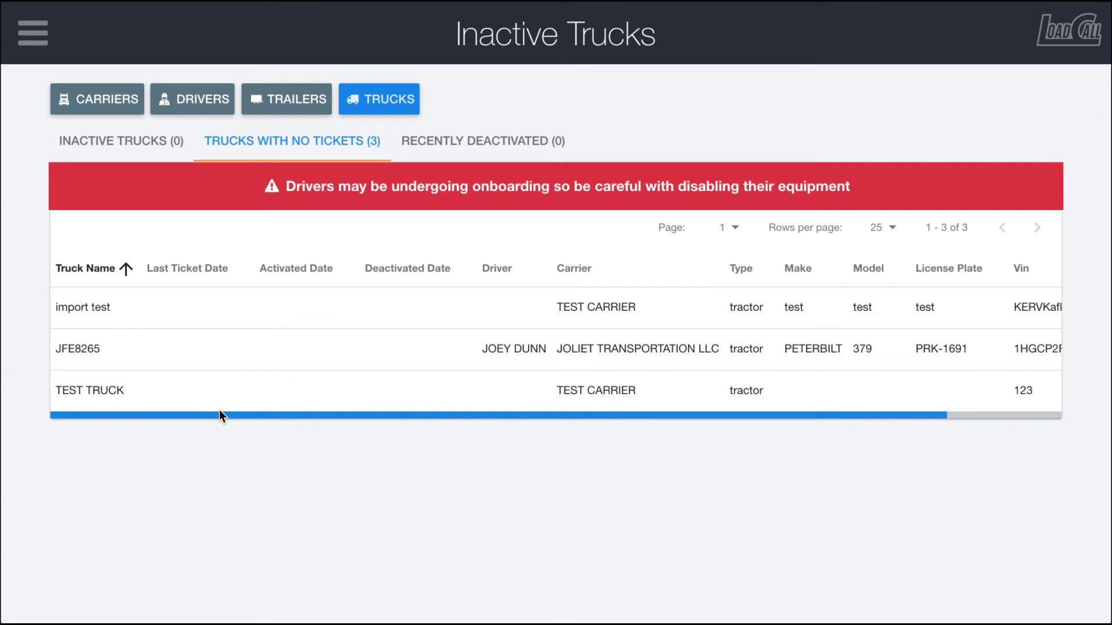
scroll(711, 335, "right", 5)
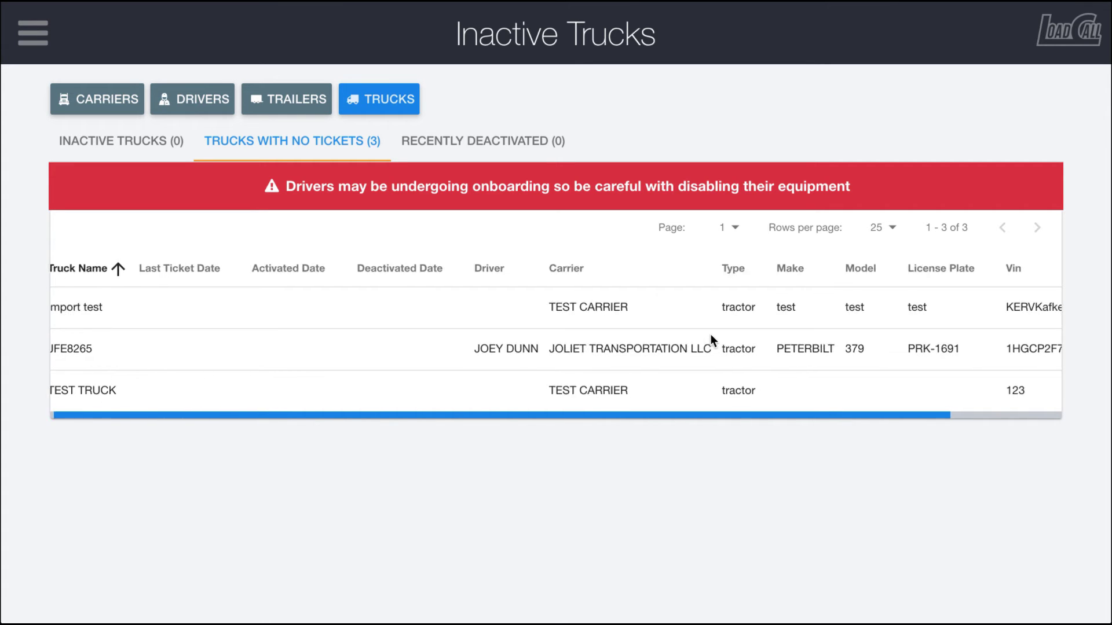
left_click(1034, 349)
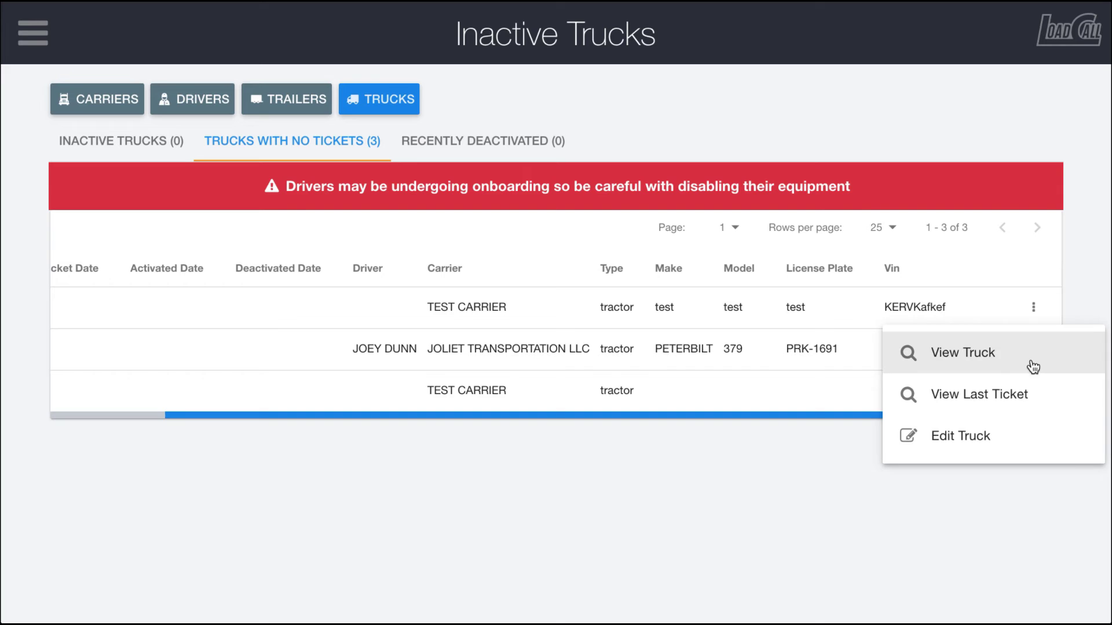
left_click(672, 312)
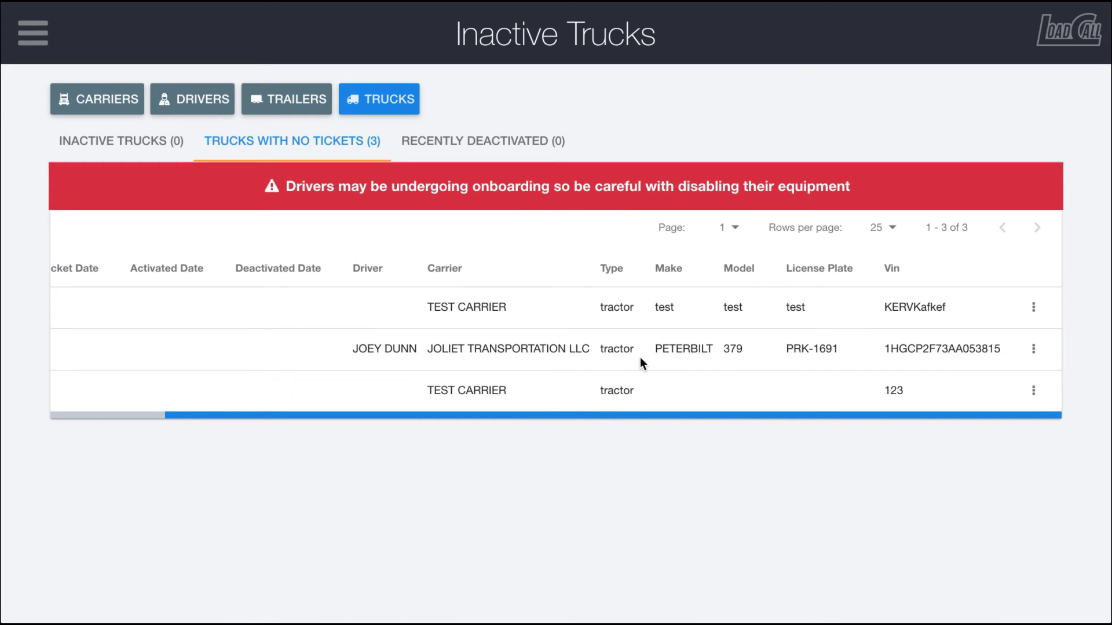
scroll(631, 347, "left", 5)
scroll(624, 339, "right", 3)
scroll(624, 339, "left", 3)
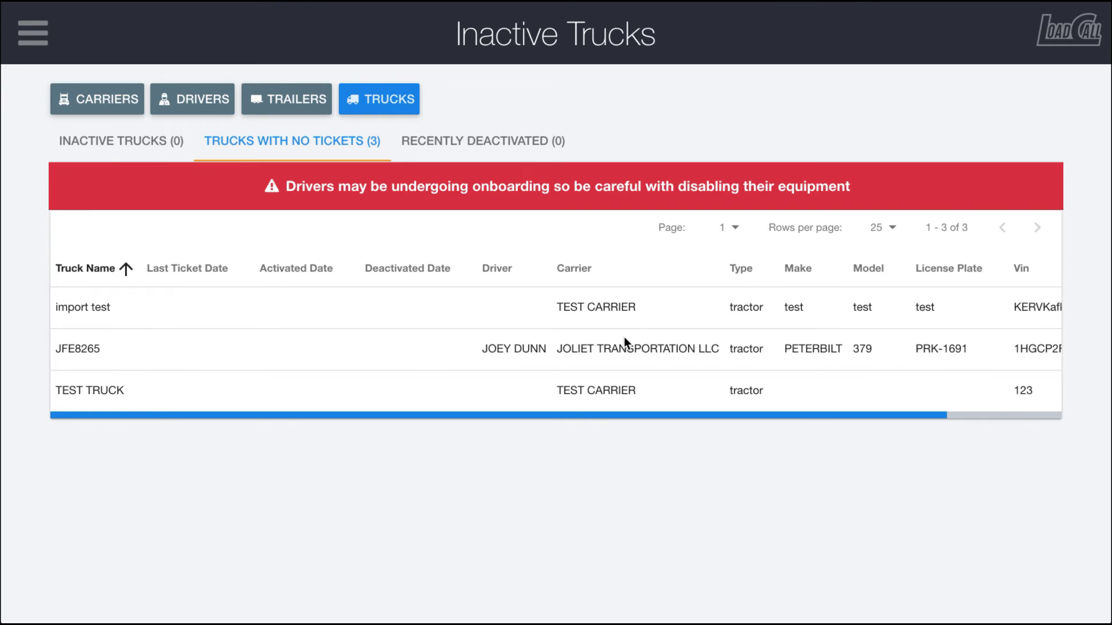
- Load the inactive carriers list and show the carriers with no tickets
left_click(96, 103)
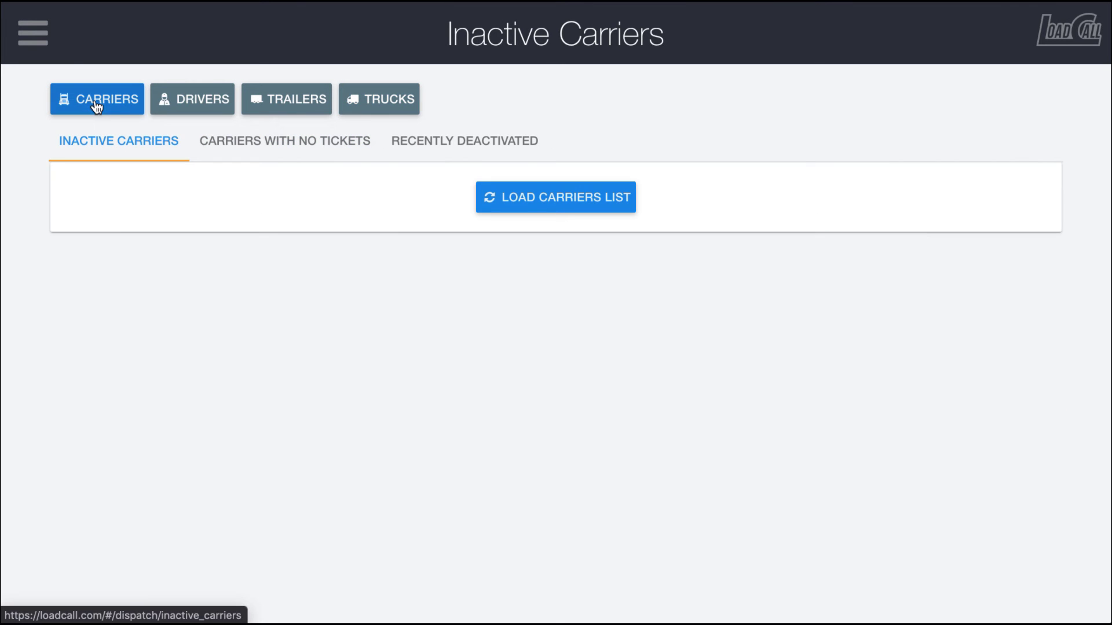
left_click(563, 209)
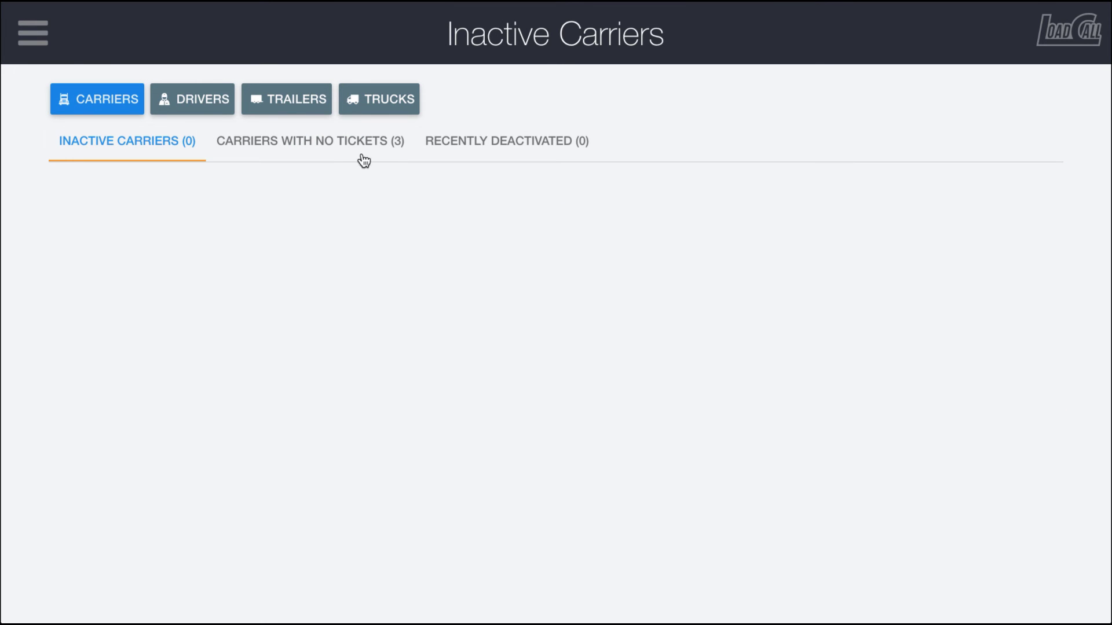
left_click(354, 152)
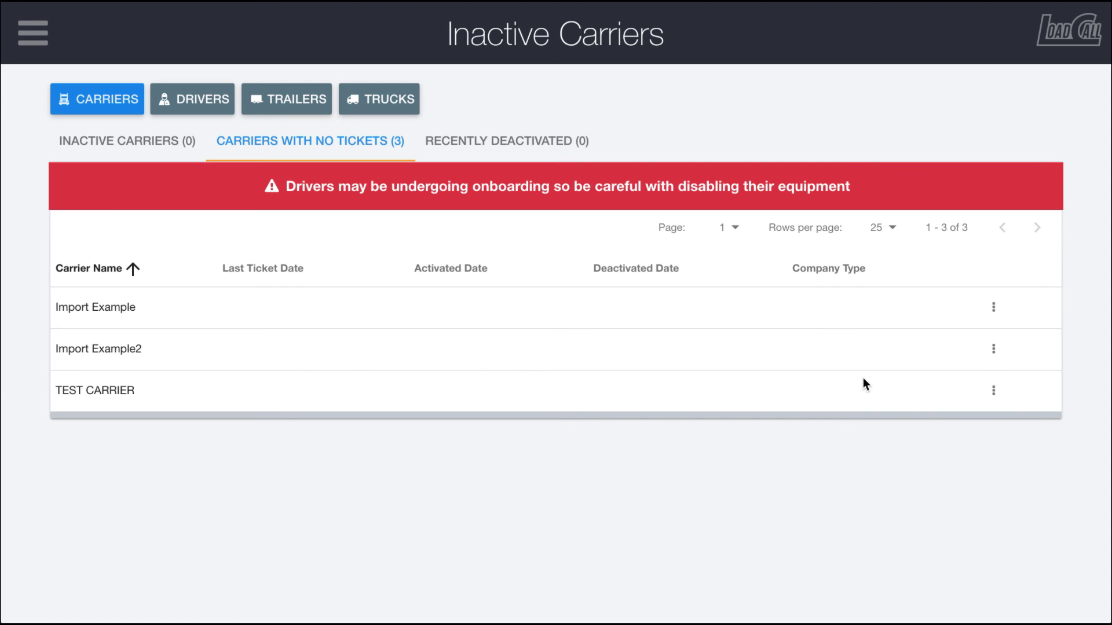
- Mark Import Example2 as Carrier Inactive with deactivated date 1 Jan 2021 and save
left_click(994, 349)
left_click(957, 434)
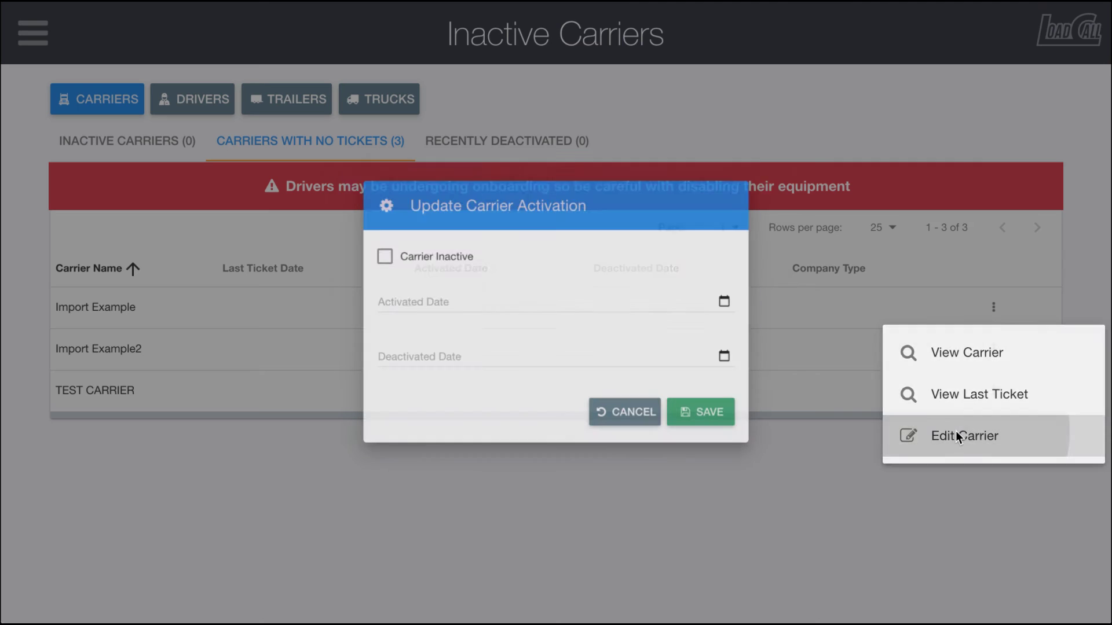
left_click(363, 249)
left_click(745, 362)
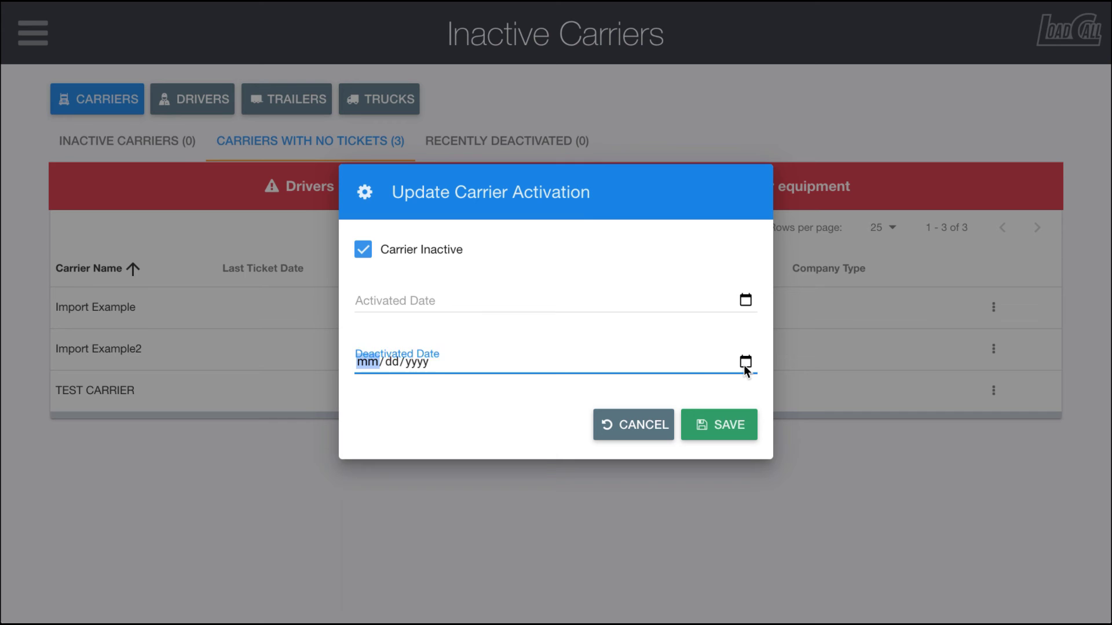
left_click(497, 451)
left_click(732, 426)
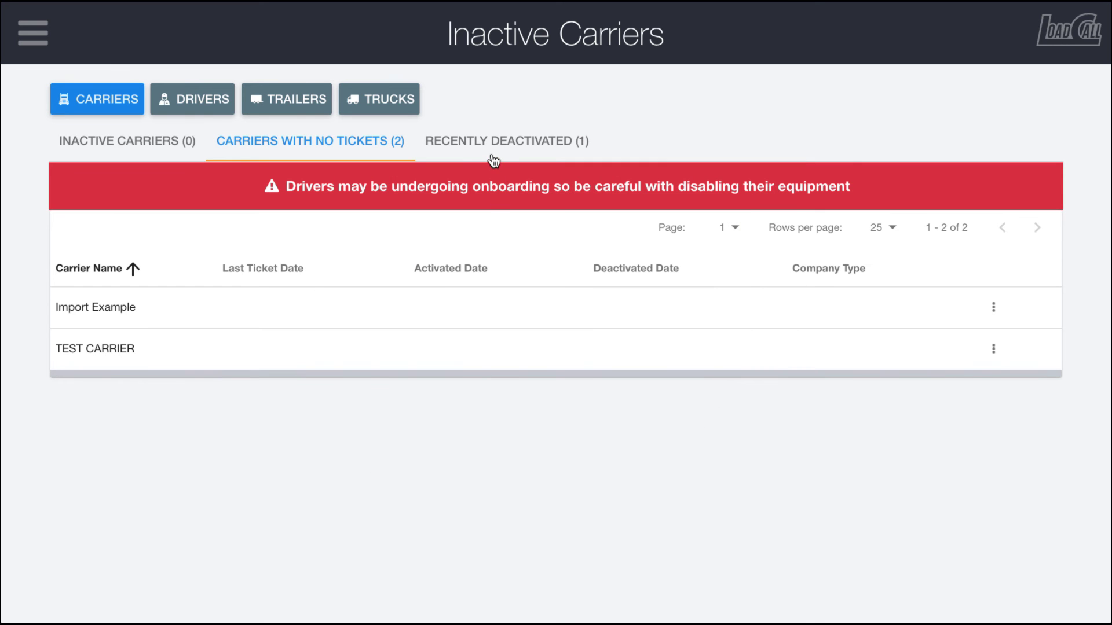
- Untick Carrier Inactive on Import Example2 from Recently Deactivated, save, and recheck Carriers With No Tickets
left_click(475, 148)
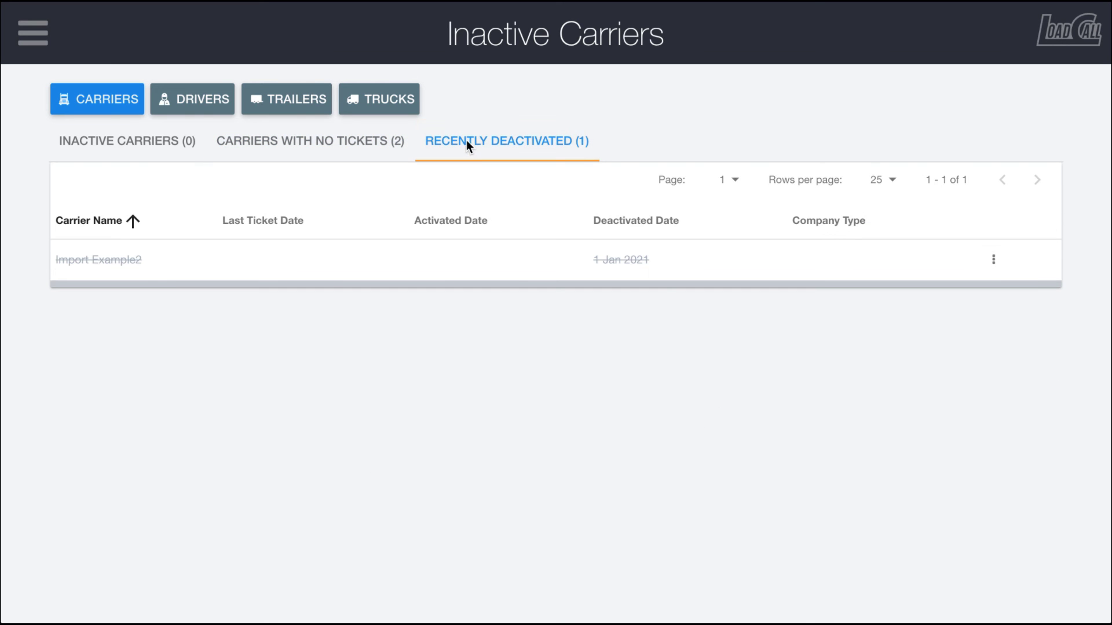
left_click(993, 259)
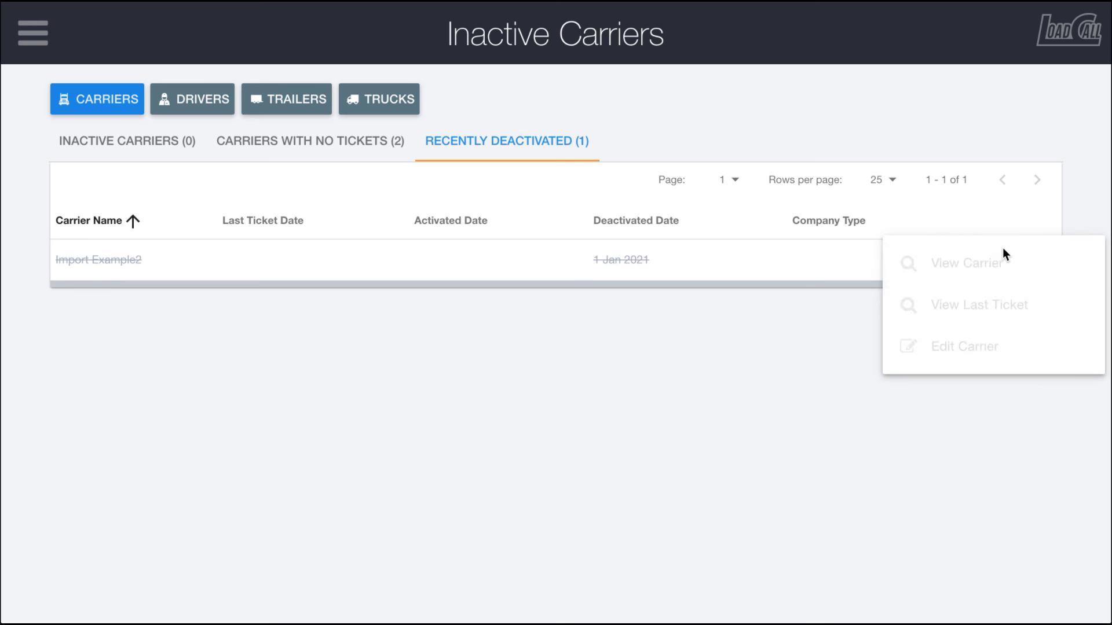
left_click(951, 346)
left_click(363, 249)
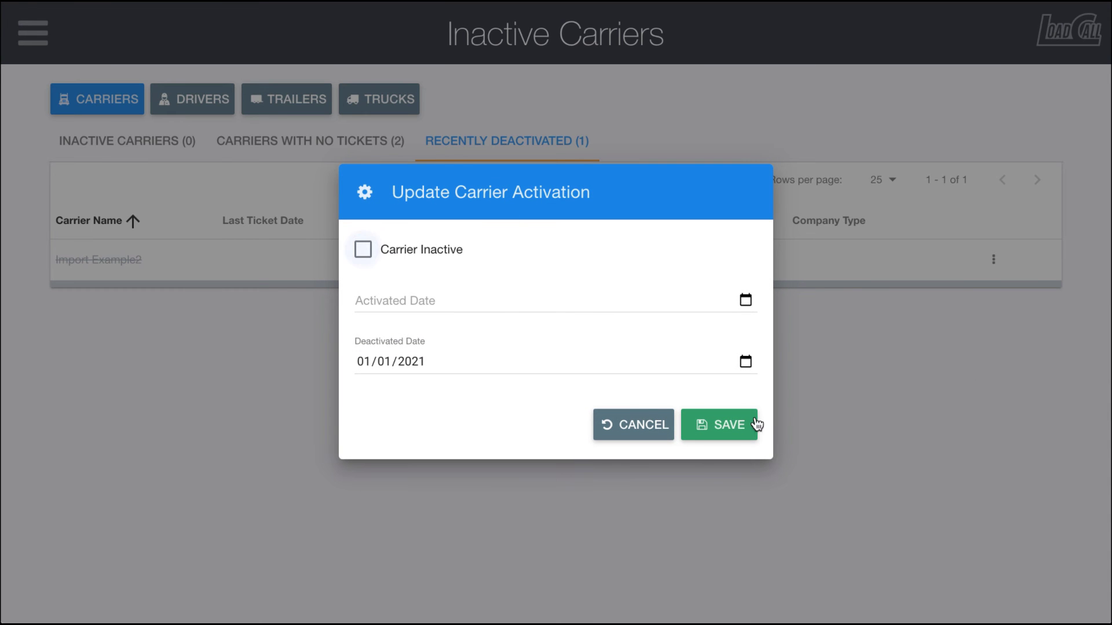
left_click(732, 429)
left_click(335, 148)
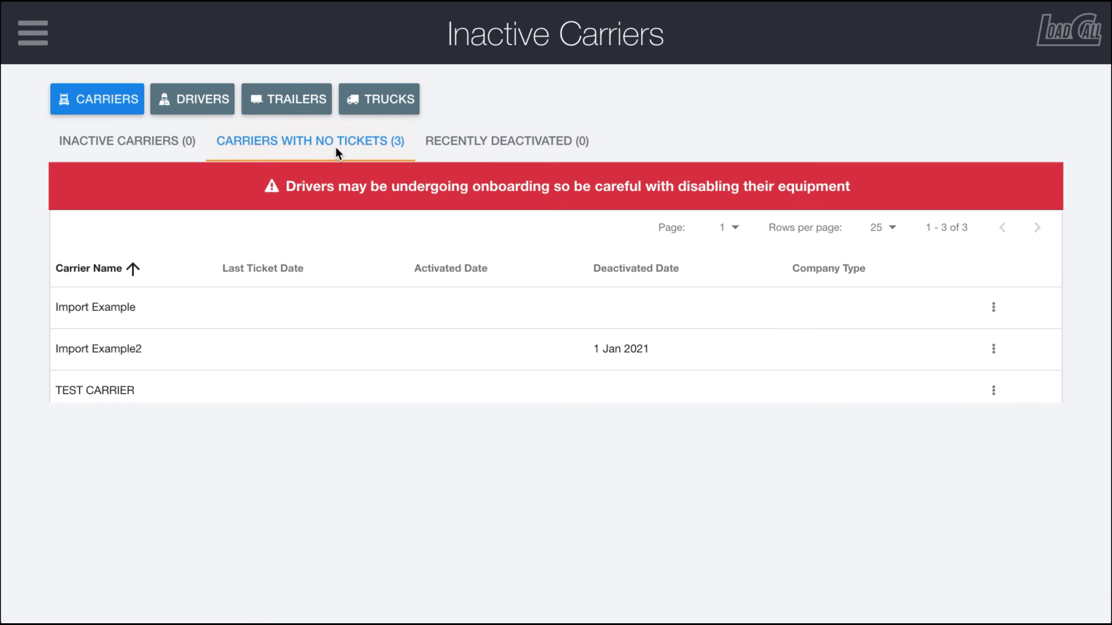